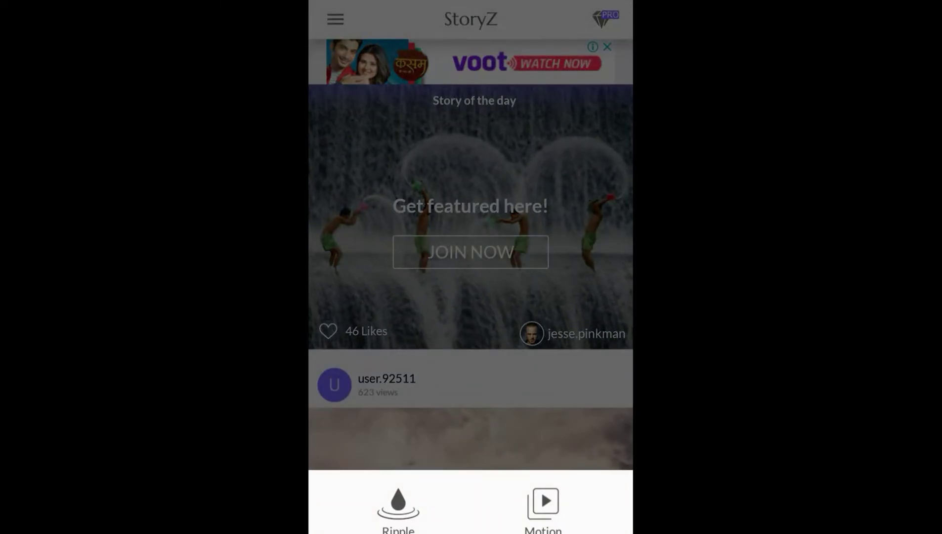
Step: Pick the steam-train photo from Camera Roll, try the crop ratios, and accept it uncropped
key("Escape")
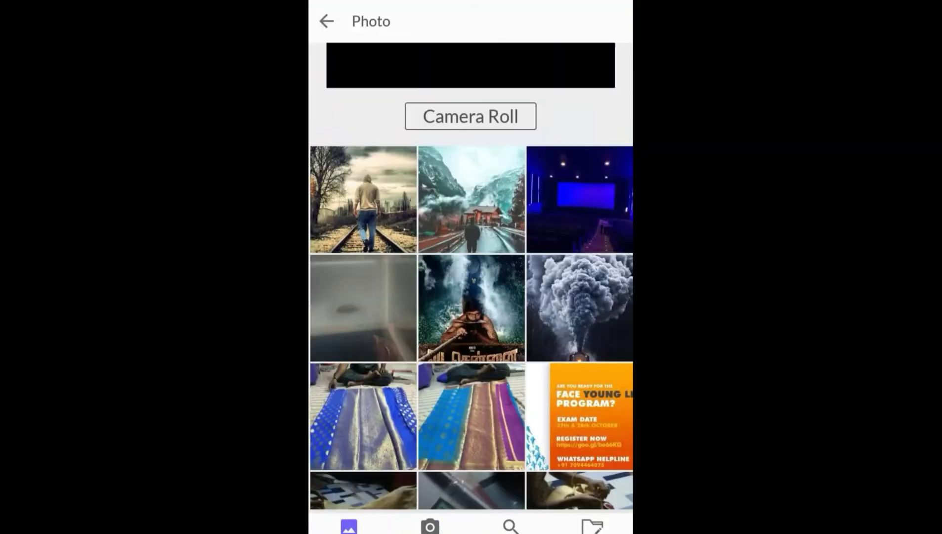
left_click(579, 307)
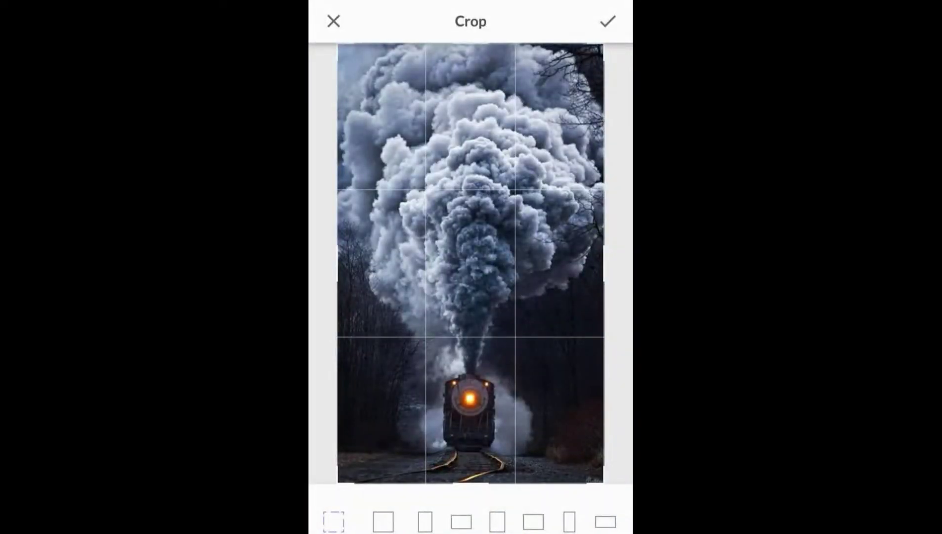
left_click(383, 522)
left_click(425, 521)
left_click(497, 521)
left_click(605, 521)
left_click(608, 21)
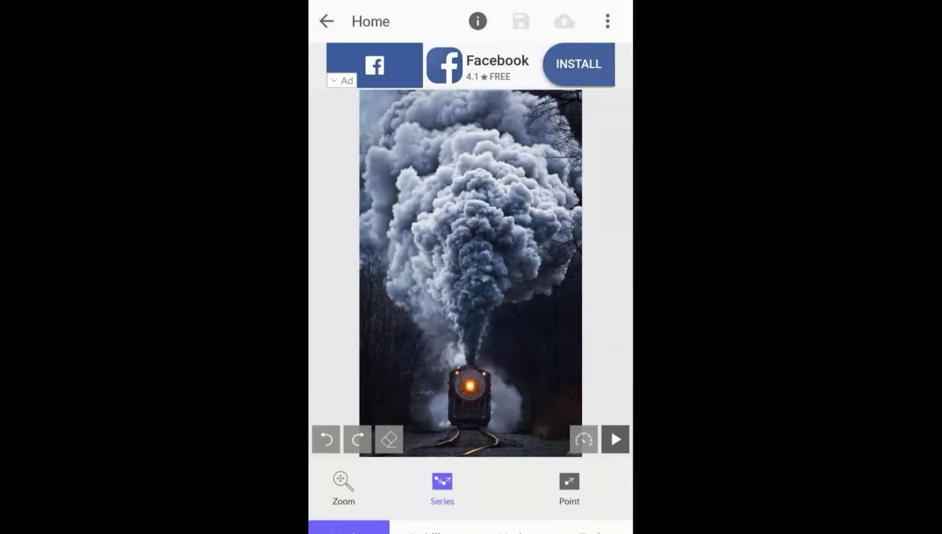
left_click(430, 528)
left_click(512, 528)
left_click(592, 528)
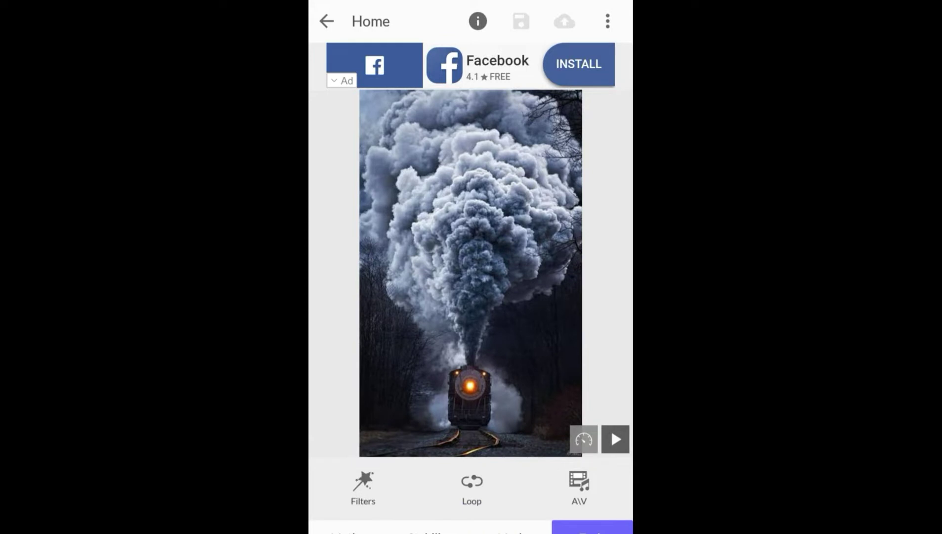
left_click(349, 528)
left_click(344, 487)
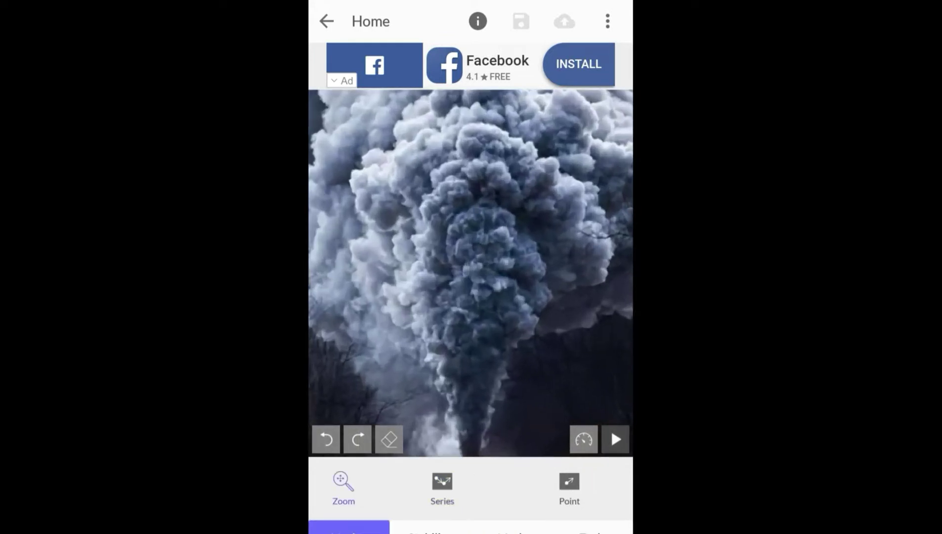
left_click(442, 484)
left_click(569, 485)
left_click(541, 329)
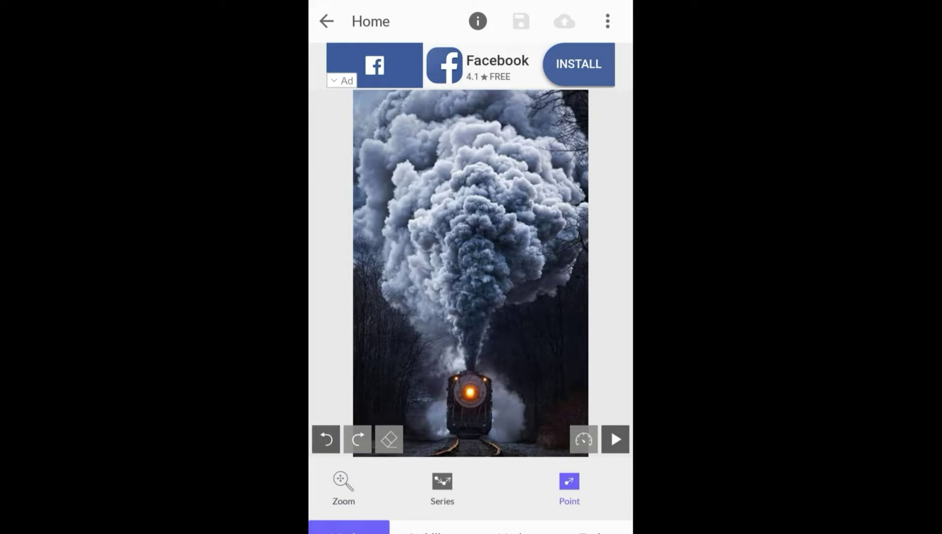
left_click(442, 484)
left_click_drag(537, 414, 558, 298)
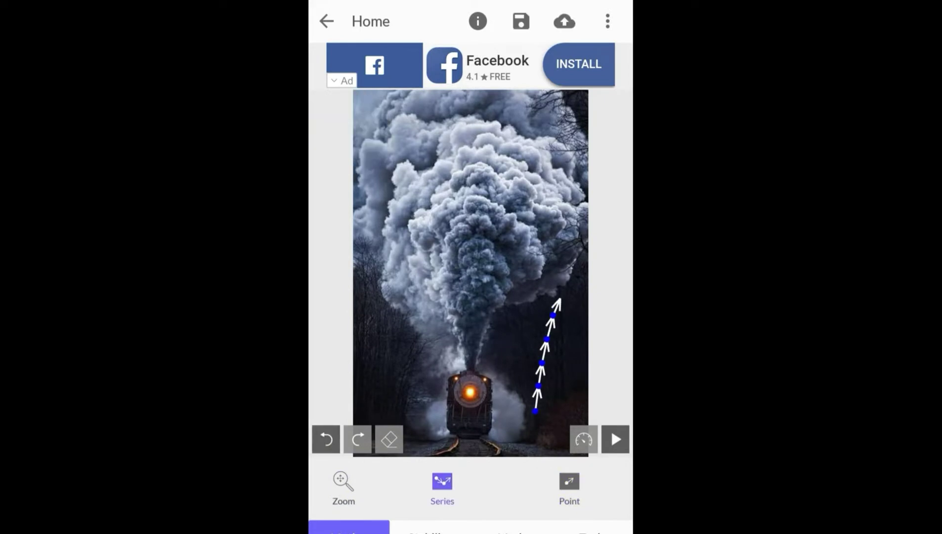
left_click(326, 439)
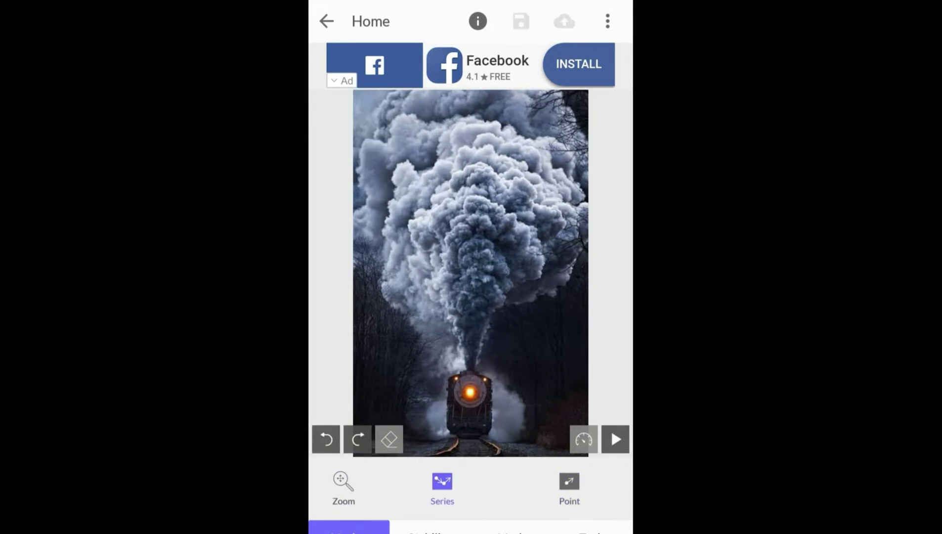
Step: Draw Series motion arrows flowing up-left from the train's chimney through the smoke
left_click_drag(452, 364, 376, 261)
left_click_drag(447, 324, 368, 228)
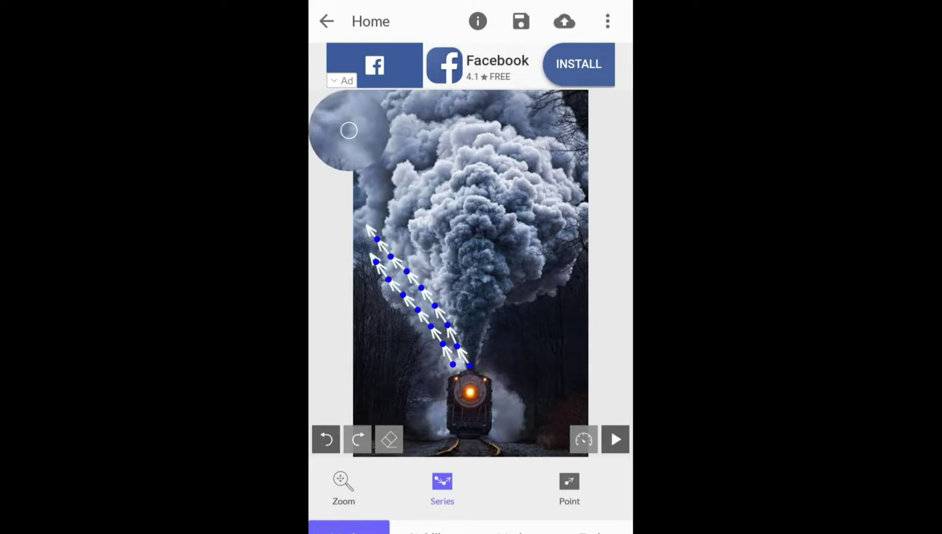
left_click_drag(469, 364, 371, 210)
left_click_drag(474, 346, 378, 198)
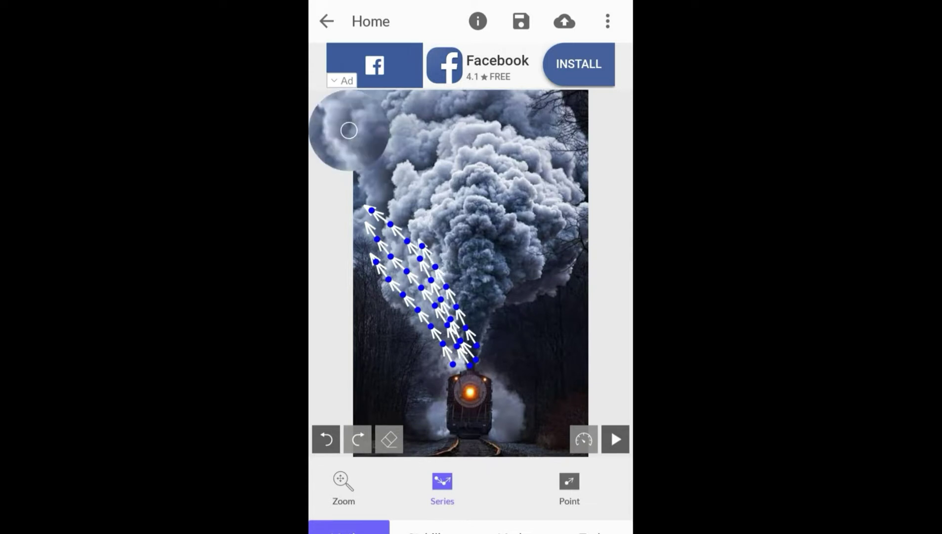
left_click_drag(477, 327, 405, 214)
left_click_drag(477, 317, 369, 174)
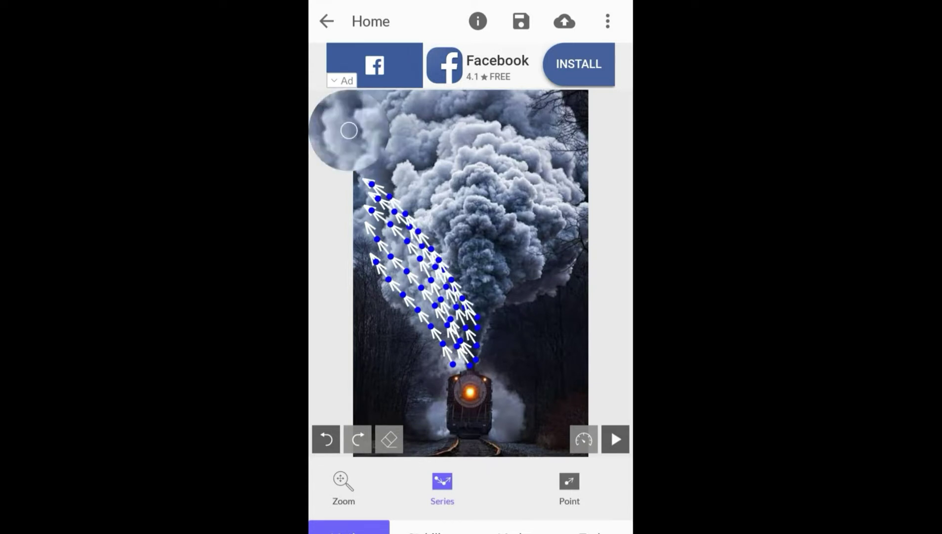
left_click_drag(481, 306, 383, 176)
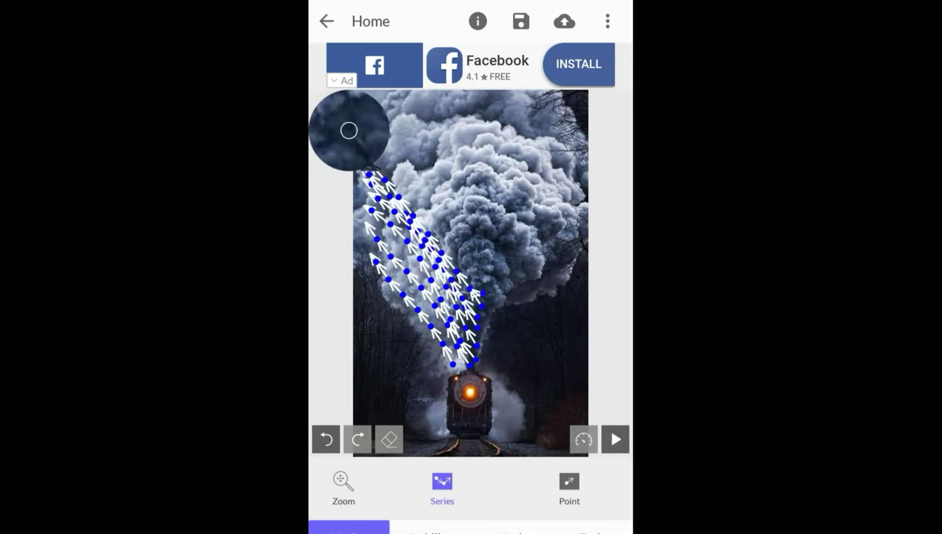
left_click_drag(483, 292, 375, 170)
Step: Add arrows flowing up-right from the chimney into the upper smoke
left_click_drag(485, 330, 563, 269)
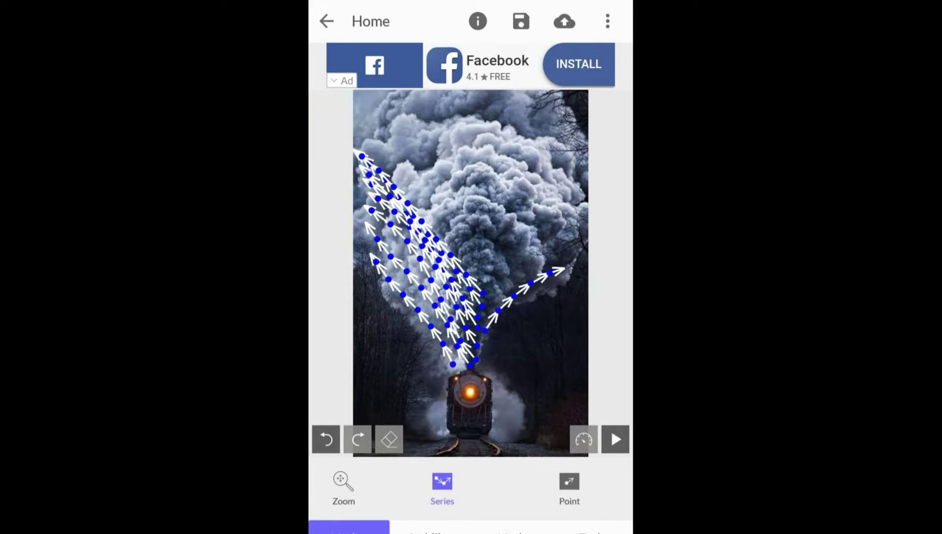
mouse_move(497, 306)
left_mouse_down()
mouse_move(561, 260)
mouse_move(546, 257)
mouse_move(542, 243)
mouse_move(554, 225)
left_mouse_up()
mouse_move(489, 296)
left_mouse_down()
mouse_move(576, 185)
mouse_move(570, 178)
left_mouse_up()
mouse_move(485, 279)
left_mouse_down()
mouse_move(568, 173)
mouse_move(561, 150)
left_mouse_up()
left_click_drag(494, 232, 568, 139)
mouse_move(474, 250)
left_mouse_down()
mouse_move(573, 131)
mouse_move(573, 112)
mouse_move(380, 168)
mouse_move(361, 154)
left_mouse_up()
Step: Fan more arrows left and right through the upper smoke plume
left_click_drag(467, 232, 365, 113)
mouse_move(464, 217)
left_mouse_down()
mouse_move(401, 138)
mouse_move(402, 124)
mouse_move(551, 118)
left_mouse_up()
mouse_move(475, 203)
left_mouse_down()
mouse_move(406, 135)
mouse_move(549, 108)
mouse_move(400, 121)
left_mouse_up()
left_click_drag(472, 195, 533, 116)
mouse_move(460, 171)
left_mouse_down()
mouse_move(403, 113)
mouse_move(551, 99)
left_mouse_up()
left_click_drag(487, 173, 408, 113)
Step: Fill the top corners and top edge of the smoke with short arrows
left_click_drag(499, 143, 543, 102)
mouse_move(487, 158)
left_mouse_down()
mouse_move(405, 107)
mouse_move(546, 102)
left_mouse_up()
left_click_drag(464, 139, 410, 104)
mouse_move(481, 158)
left_mouse_down()
mouse_move(539, 93)
mouse_move(366, 112)
left_mouse_up()
mouse_move(482, 141)
left_mouse_down()
mouse_move(523, 103)
mouse_move(363, 157)
left_mouse_up()
left_click_drag(477, 131, 541, 99)
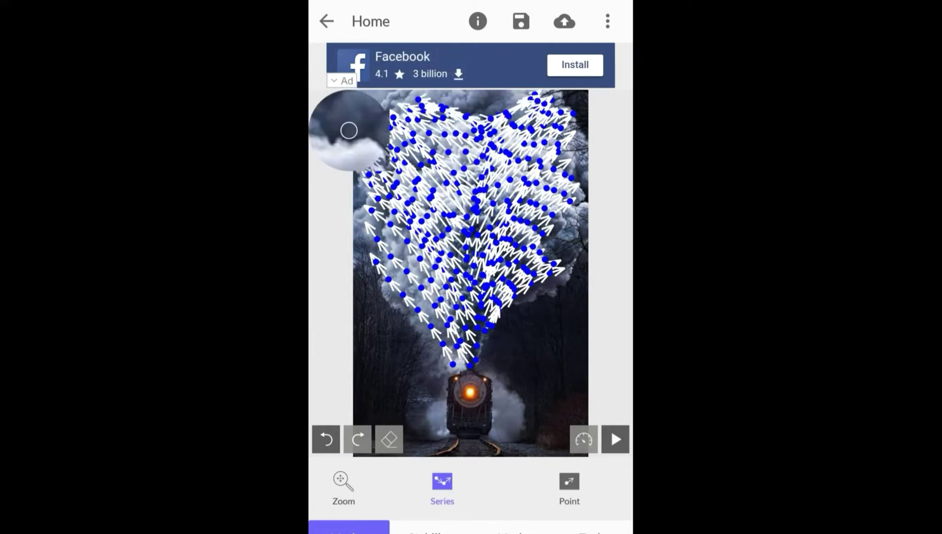
mouse_move(474, 121)
left_mouse_down()
mouse_move(419, 94)
mouse_move(520, 95)
mouse_move(440, 95)
left_mouse_up()
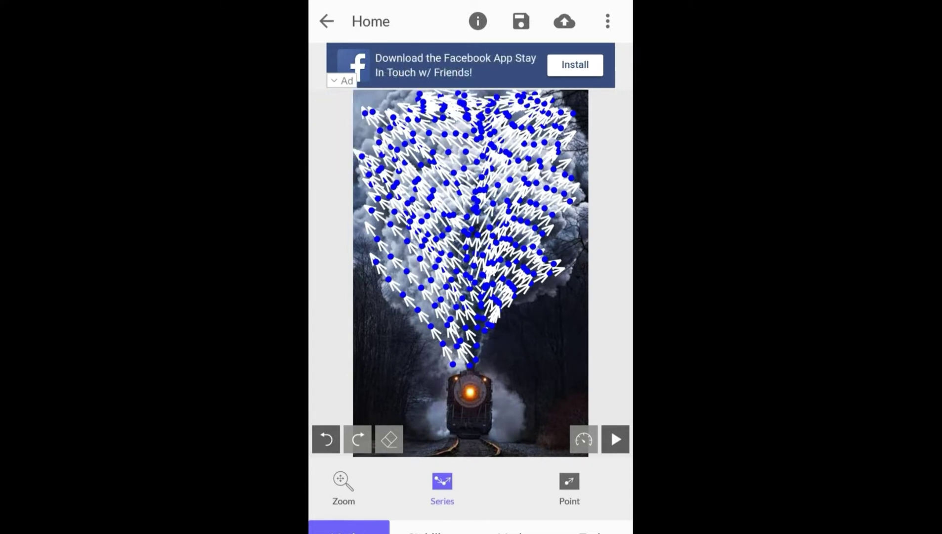
Step: Use Stabilize Series anchors to pin the left tree line, undoing stray points
left_click(430, 527)
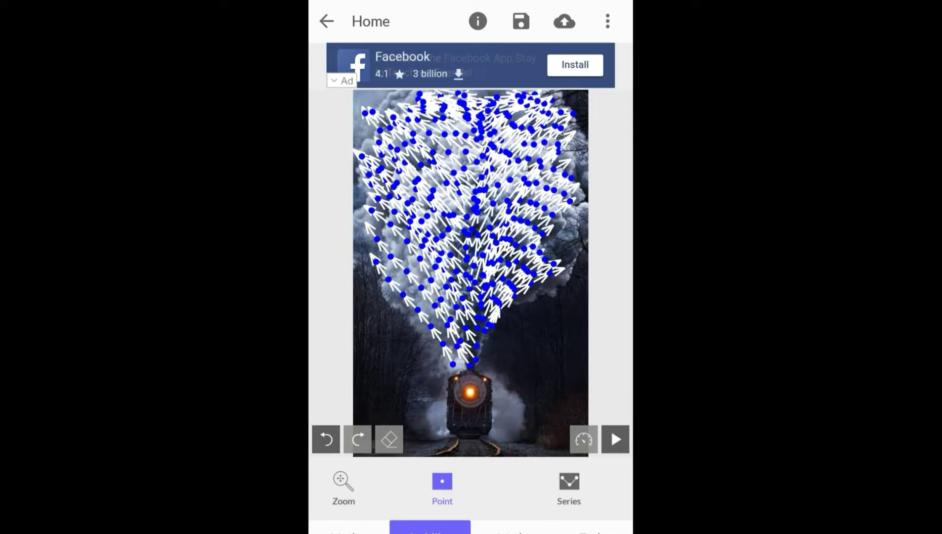
left_click(569, 487)
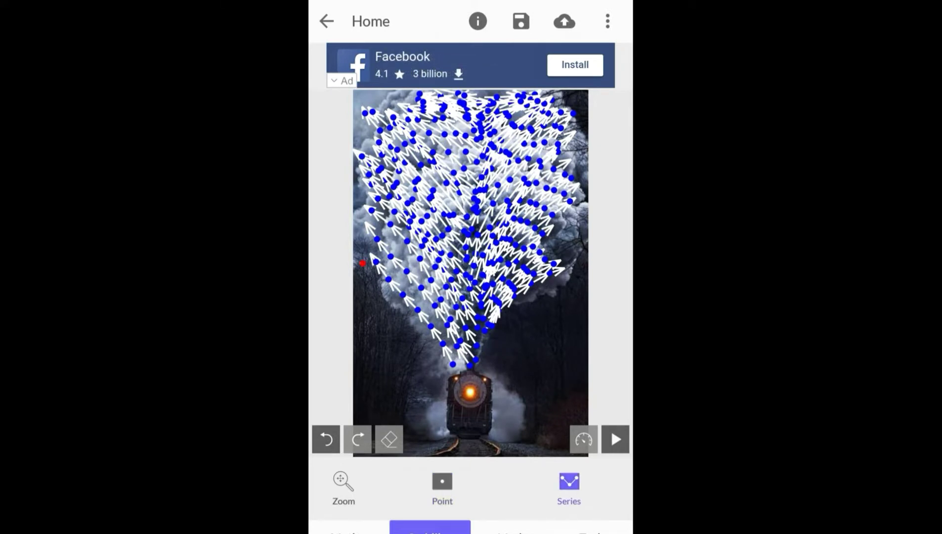
mouse_move(362, 263)
left_mouse_down()
mouse_move(426, 336)
mouse_move(419, 384)
left_mouse_up()
left_click(325, 439)
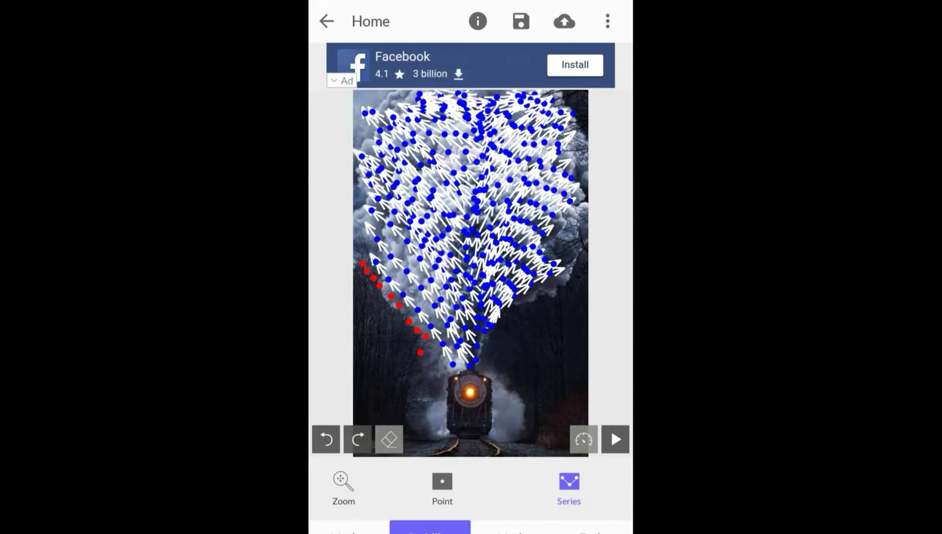
left_click(413, 367)
left_click(409, 428)
Step: Anchor the right tree line and the train, replacing a misplaced point
left_click(497, 369)
left_click_drag(504, 332, 576, 271)
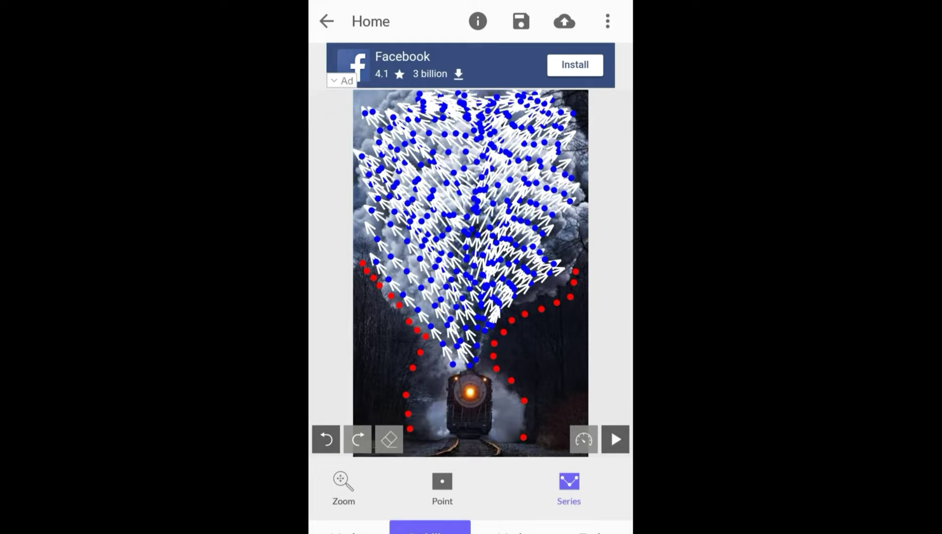
left_click(448, 412)
left_click_drag(450, 426, 466, 430)
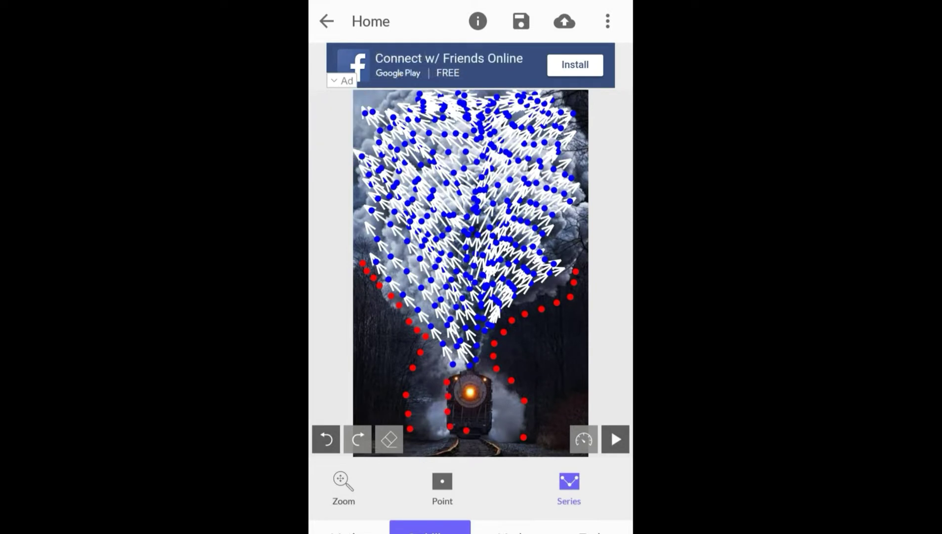
left_click(325, 439)
left_click(461, 374)
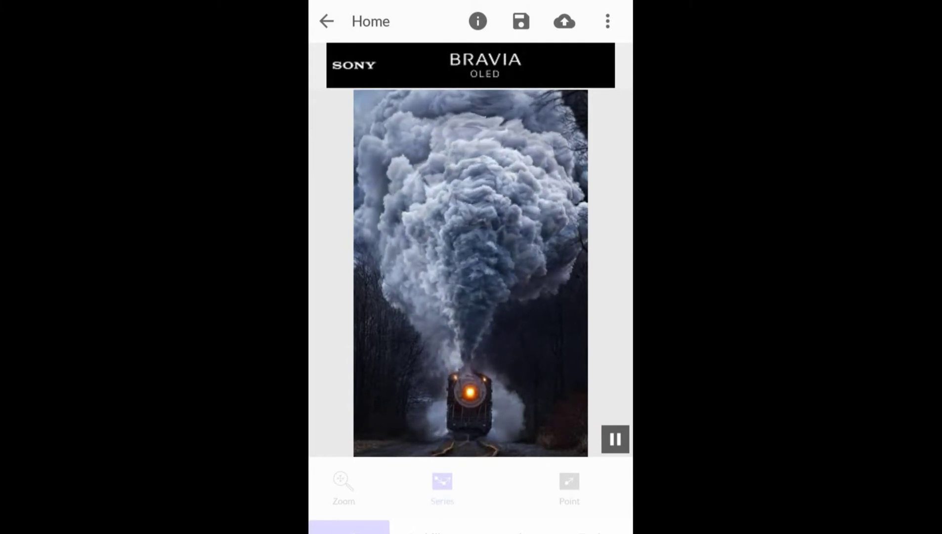
Step: Preview the Vivid, Vinci, Nostalgia and Grunge filters on the train animation
left_click(615, 438)
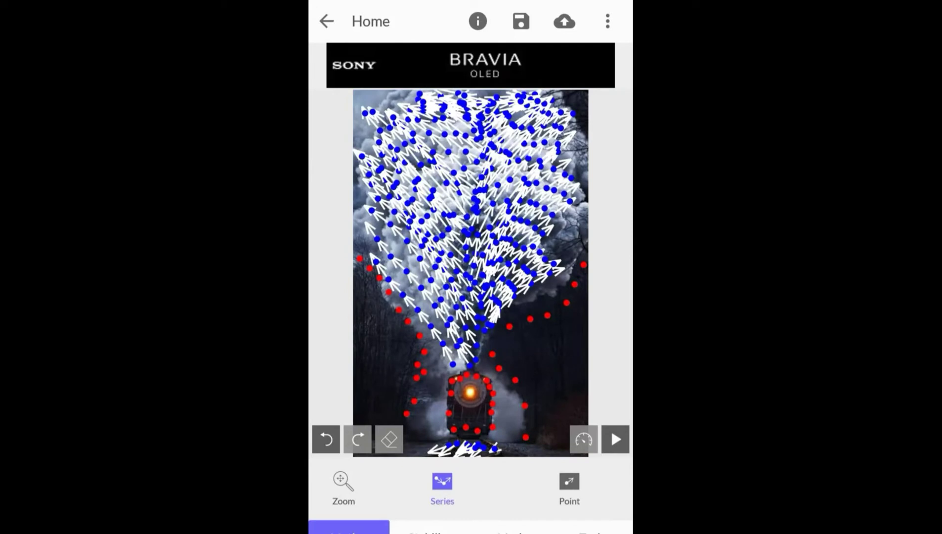
left_click(511, 528)
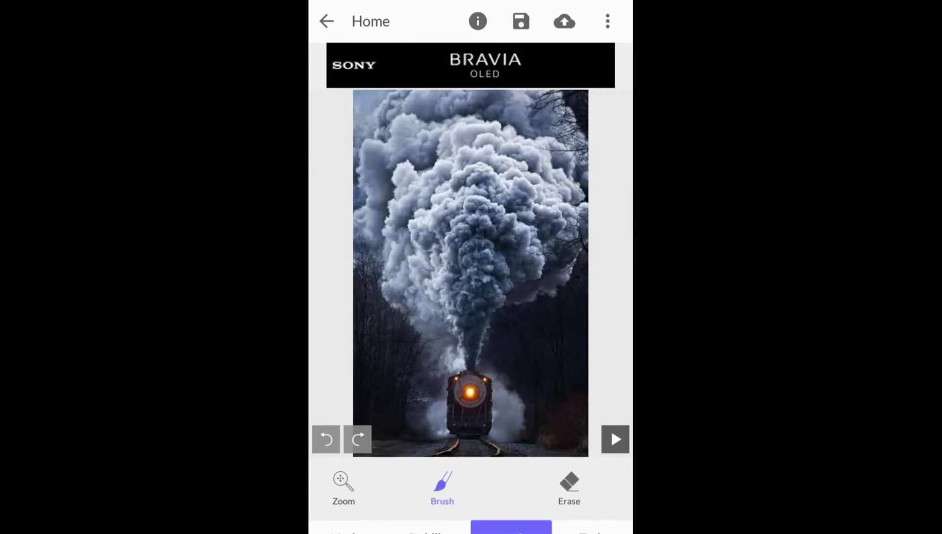
left_click(592, 528)
left_click(363, 487)
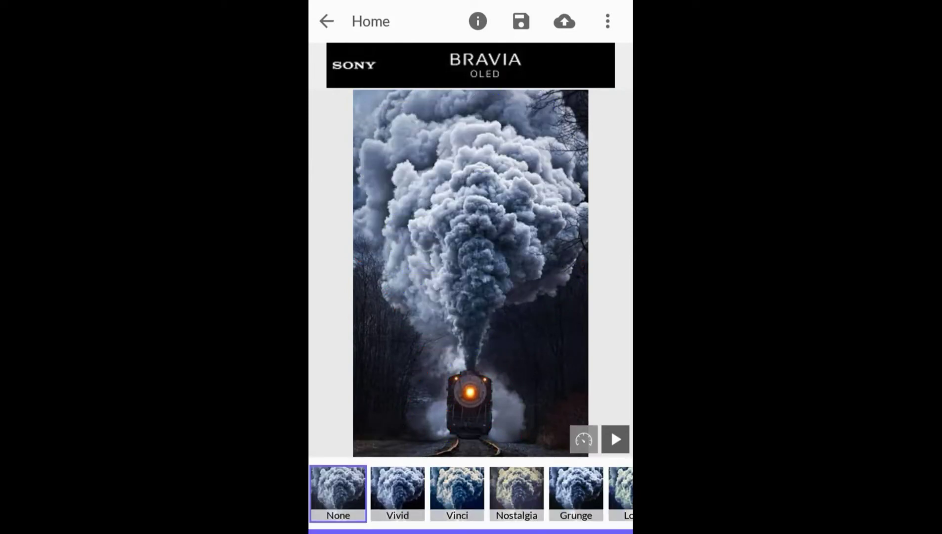
left_click(397, 489)
left_click(456, 489)
left_click(516, 489)
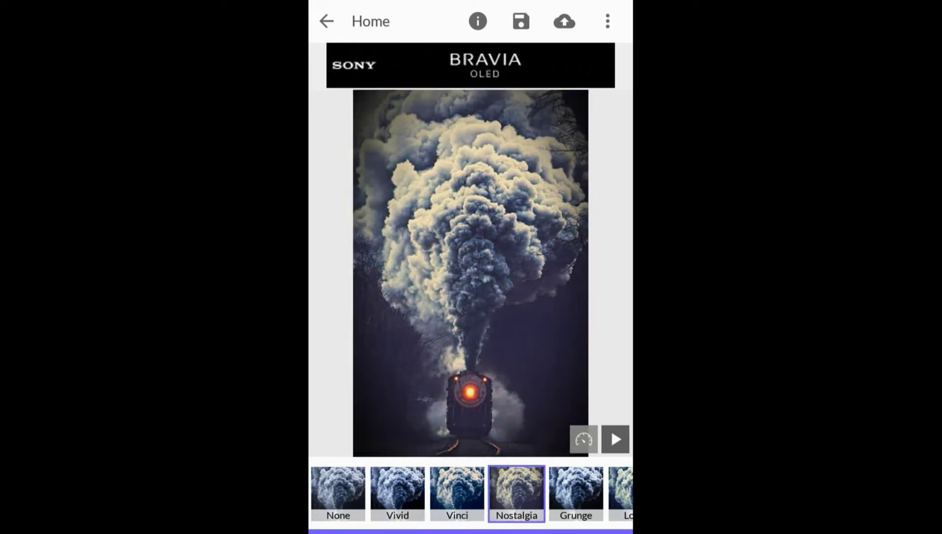
left_click(576, 492)
left_click(615, 439)
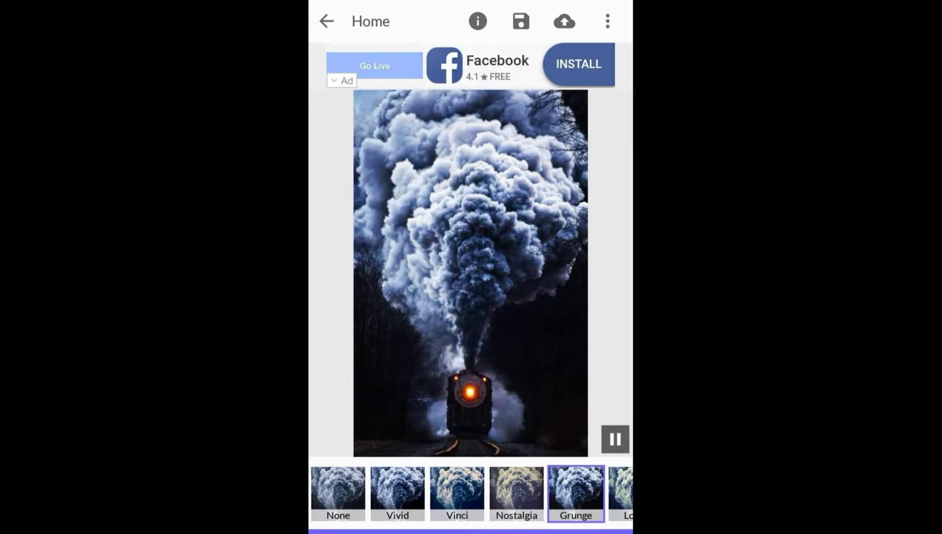
Step: Try the Dark filter, then settle on Vivid and close the filter strip
scroll(470, 493, "right", 5)
scroll(471, 493, "right", 5)
scroll(470, 493, "right", 3)
scroll(470, 493, "right", 3)
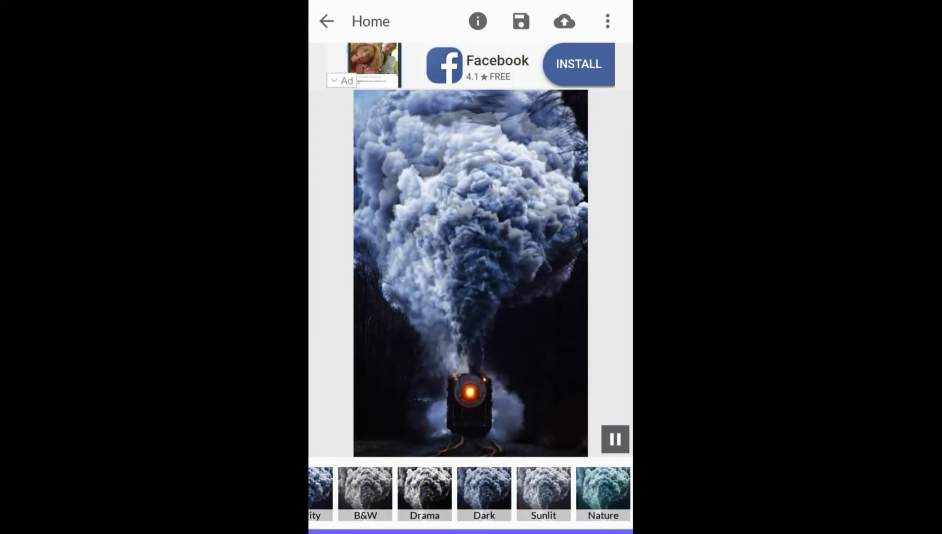
left_click(483, 492)
scroll(471, 493, "left", 8)
scroll(470, 493, "left", 8)
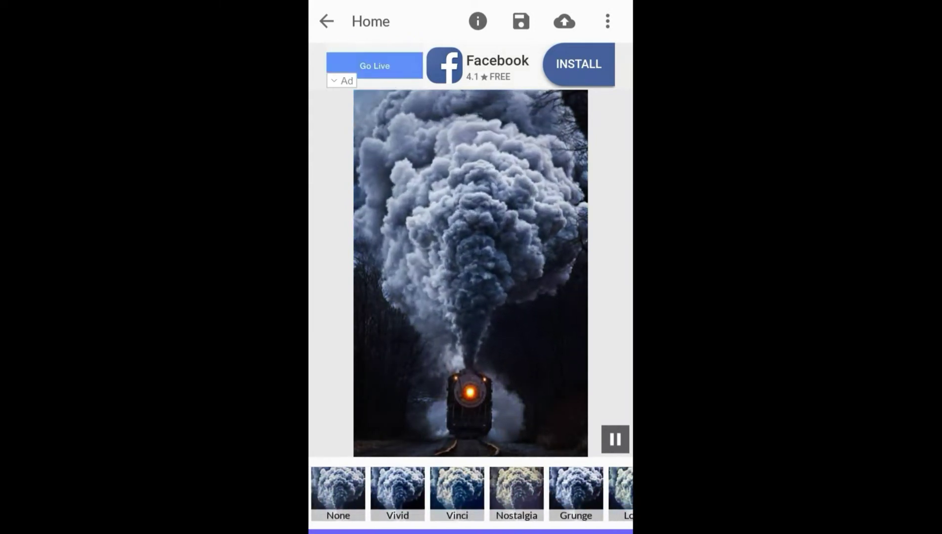
left_click(397, 493)
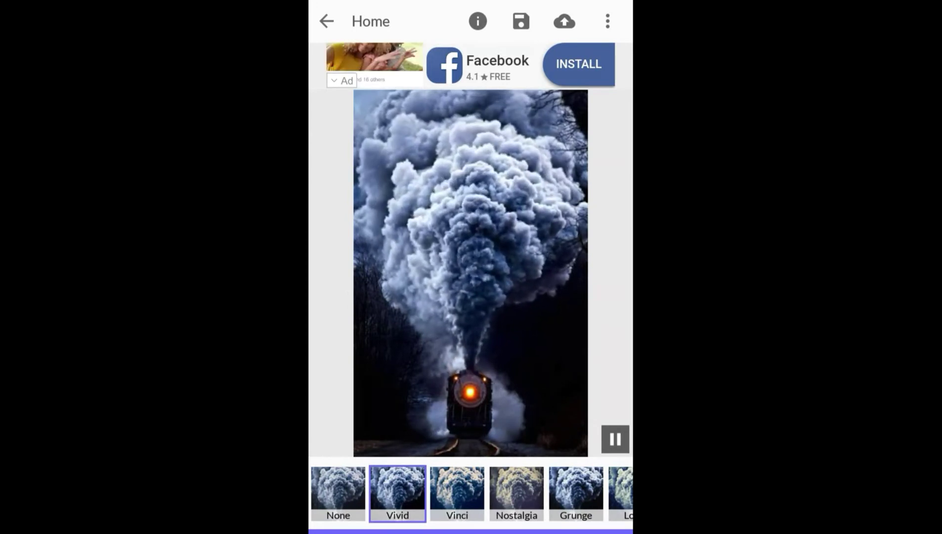
key("space")
key("Escape")
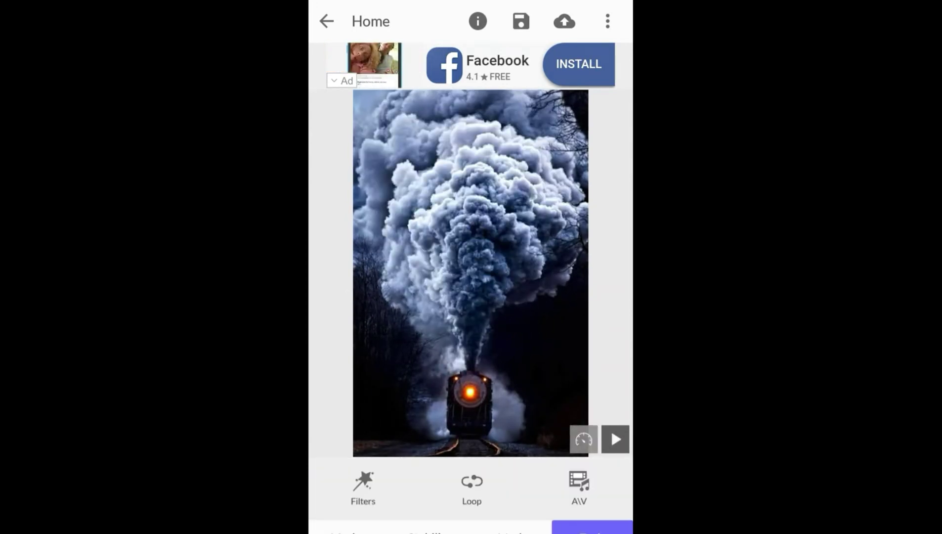
Step: Preview the Continuous and Bounce loop styles, then set the loop to Reverse
left_click(471, 487)
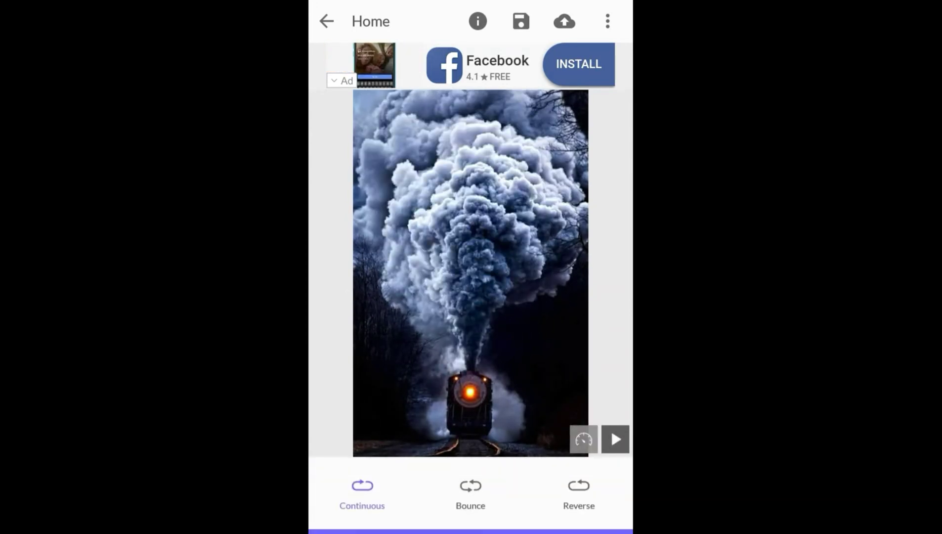
left_click(616, 439)
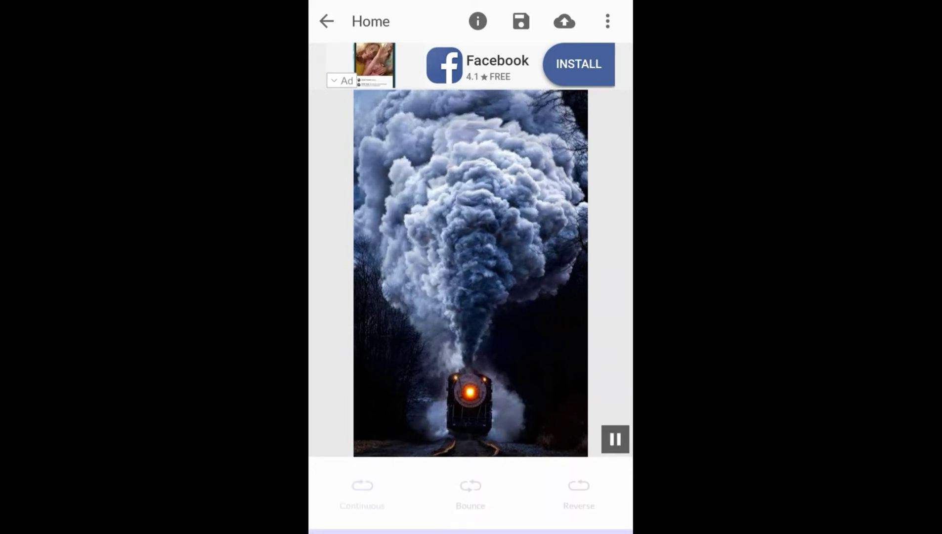
left_click(616, 439)
left_click(615, 439)
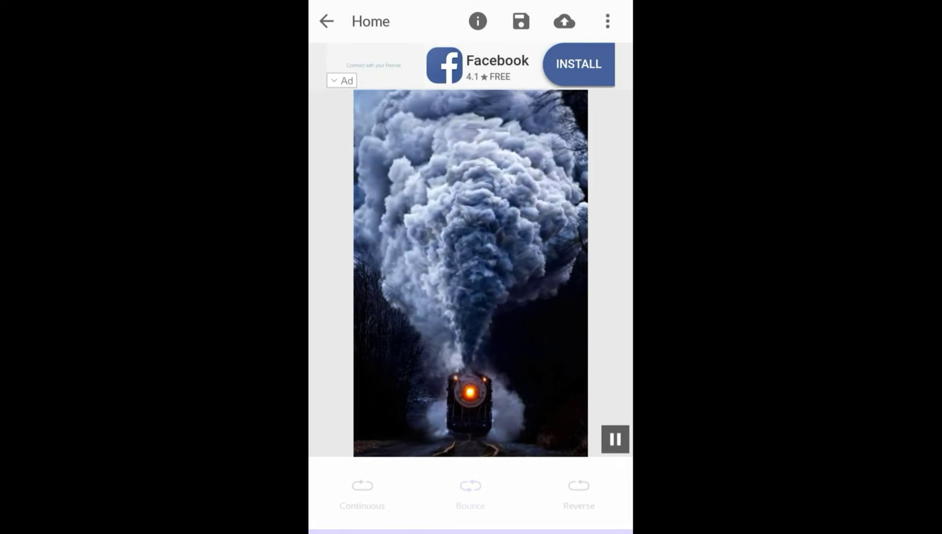
left_click(616, 439)
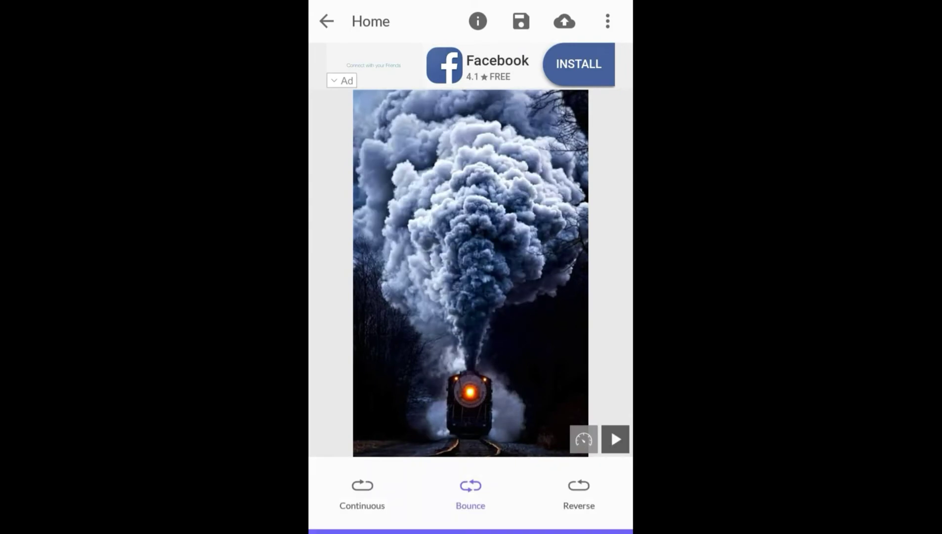
left_click(615, 439)
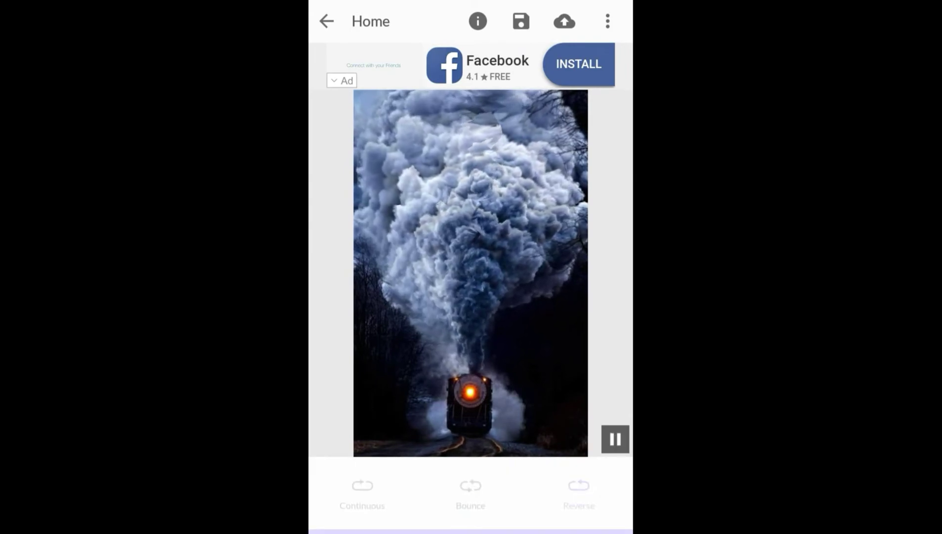
left_click(615, 439)
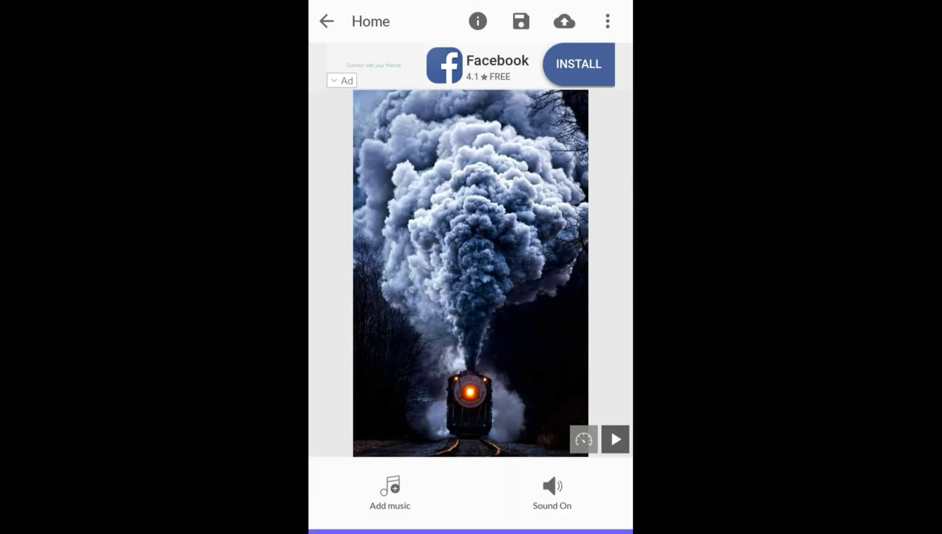
Step: Add the MP3 from Recent files as music, trimmed to the chosen section
left_click(390, 489)
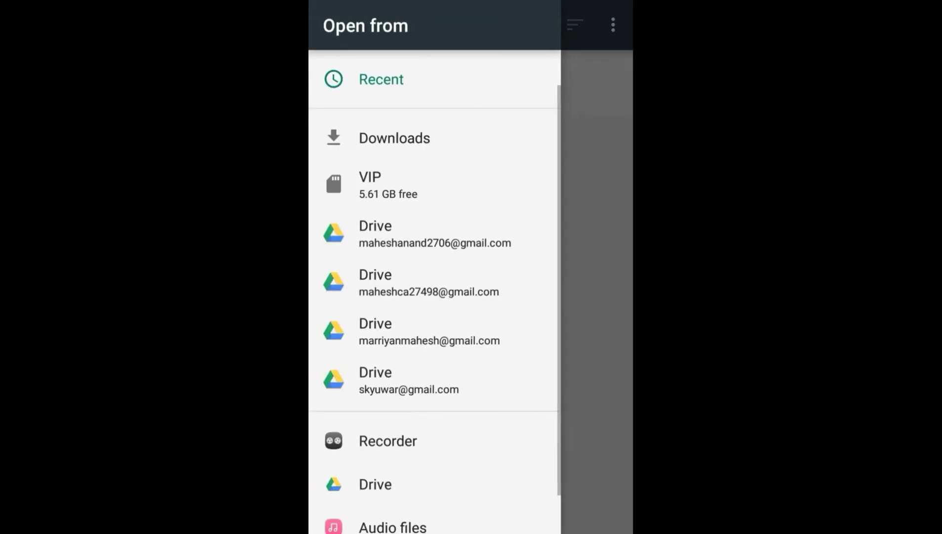
left_click(435, 83)
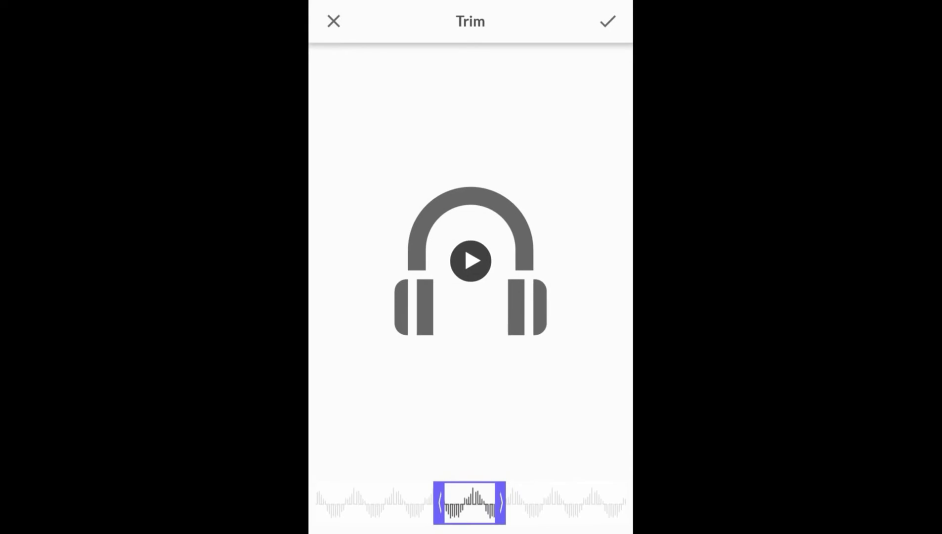
mouse_move(470, 503)
left_mouse_down()
mouse_move(559, 503)
mouse_move(397, 503)
mouse_move(588, 503)
left_mouse_up()
left_click(608, 22)
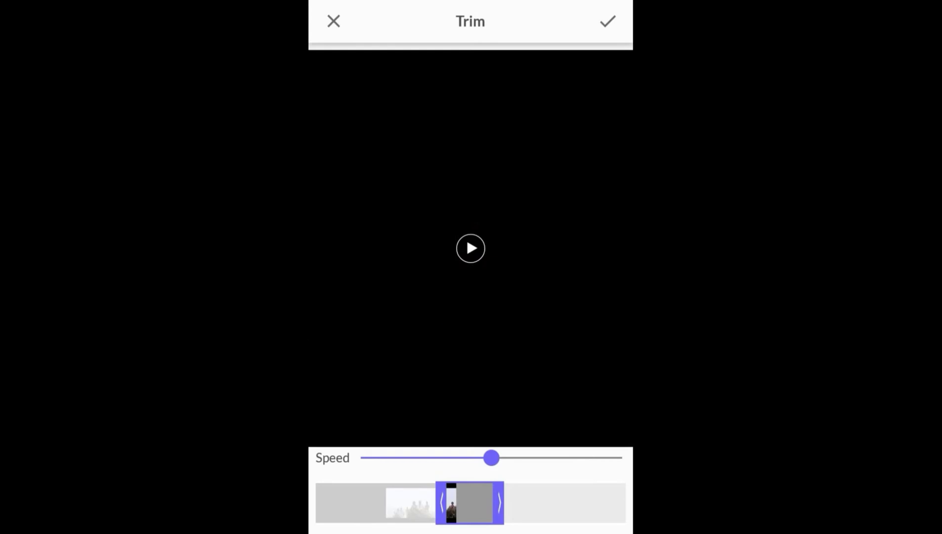
Step: Slide the film clip's trim window and dismiss the premium prompt
left_click_drag(469, 503, 486, 502)
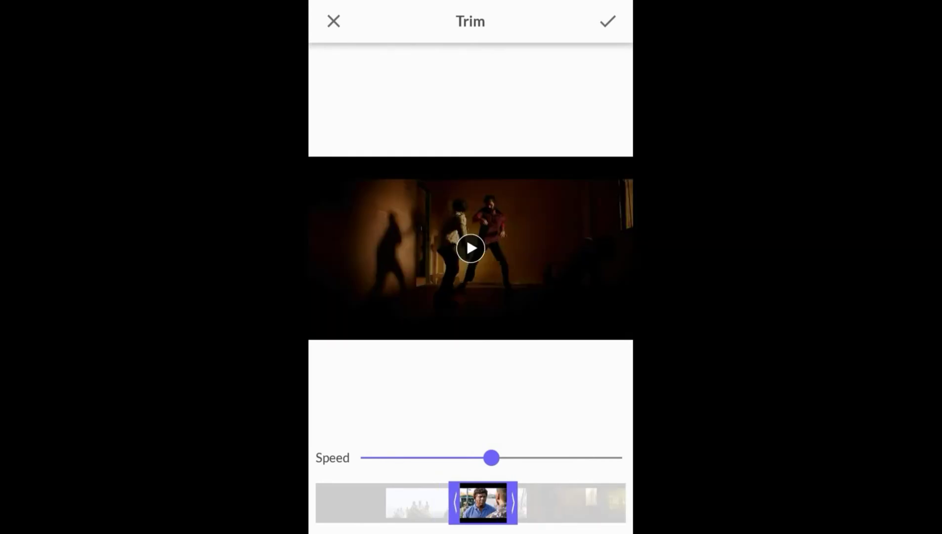
key("Escape")
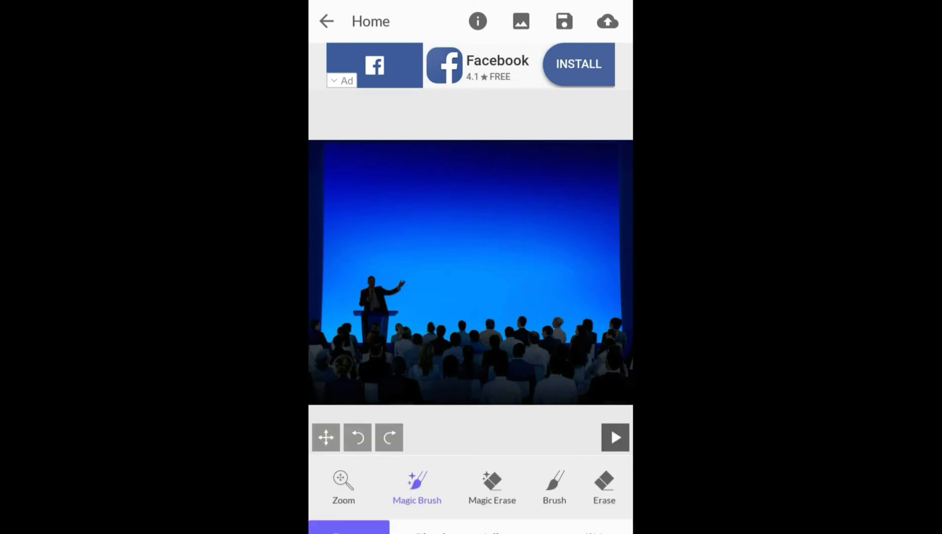
Step: Try Magic Brush and undo it, then set the Brush radius to maximum
left_click_drag(326, 156, 607, 154)
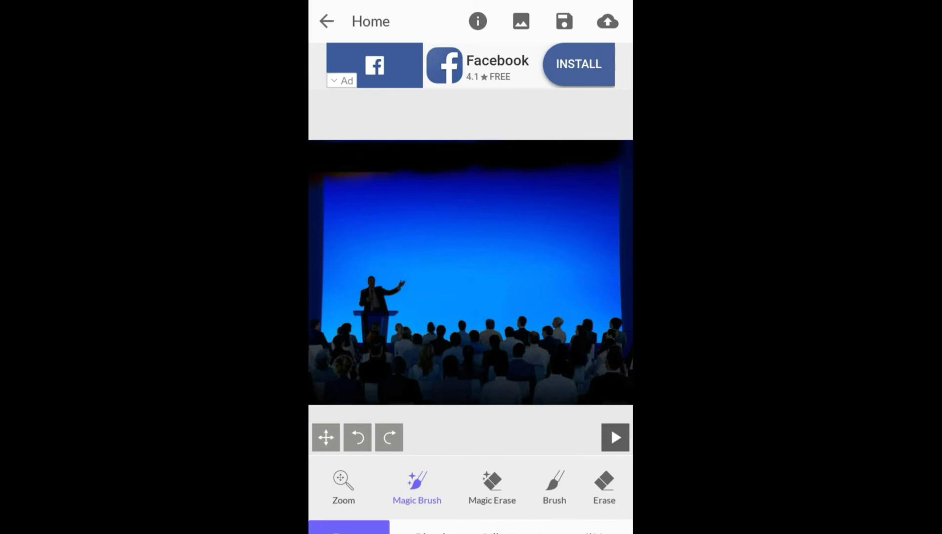
left_click_drag(618, 193, 321, 213)
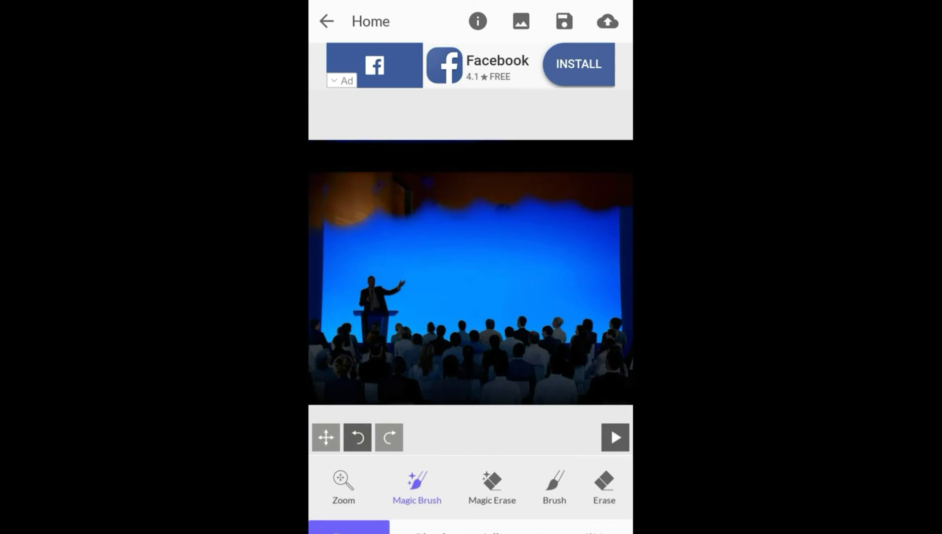
left_click(417, 482)
left_click_drag(470, 521, 614, 521)
left_click(610, 487)
left_click(554, 482)
Step: Paint away the entire blue stage screen to reveal the dancing film clip
mouse_move(618, 217)
left_mouse_down()
mouse_move(386, 230)
mouse_move(326, 257)
left_mouse_up()
mouse_move(445, 242)
left_mouse_down()
mouse_move(494, 282)
mouse_move(618, 321)
mouse_move(543, 326)
mouse_move(474, 297)
left_mouse_up()
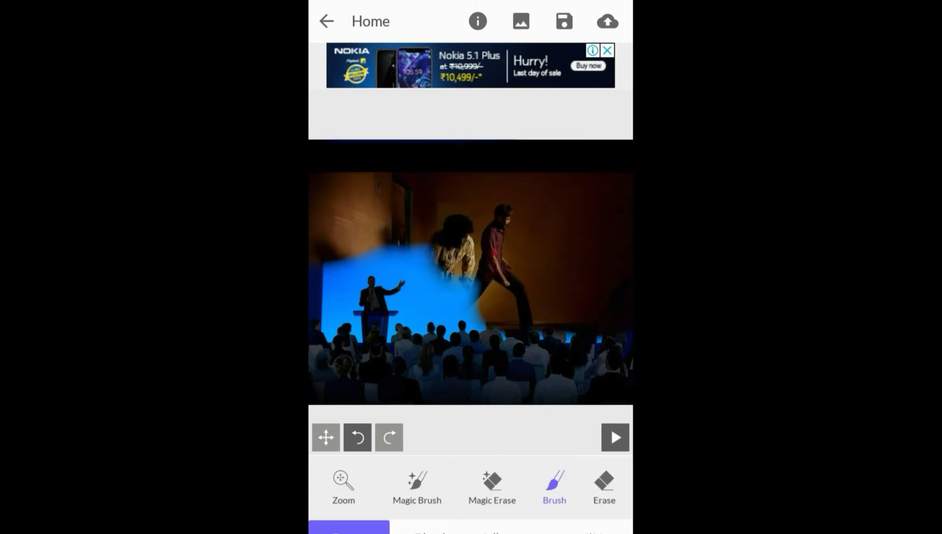
left_click_drag(475, 252, 406, 306)
left_click_drag(396, 257, 475, 336)
left_click_drag(410, 297, 444, 336)
mouse_move(346, 262)
left_mouse_down()
mouse_move(321, 346)
mouse_move(391, 282)
mouse_move(420, 336)
left_mouse_up()
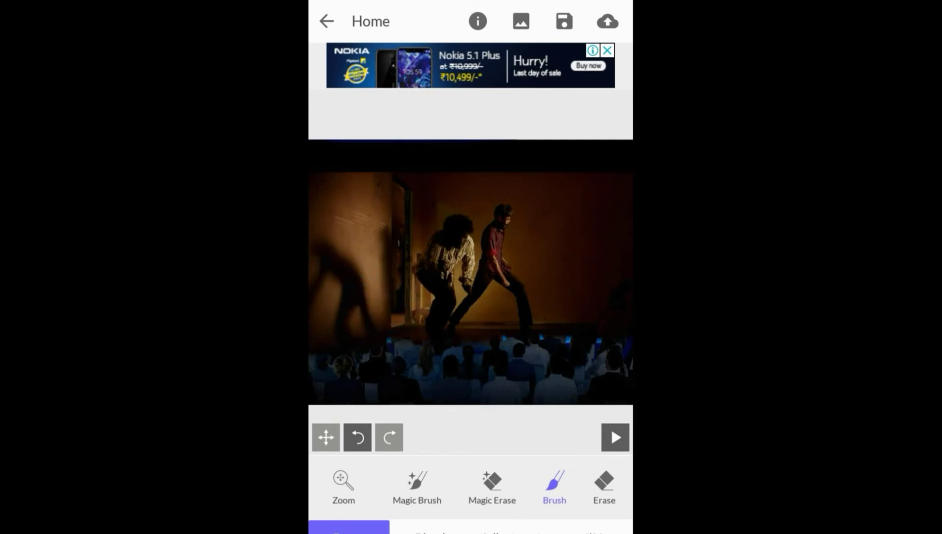
Step: Look through the mask Strength, Brightness and Blend settings without changing them
left_click(554, 484)
left_click(611, 488)
left_click(511, 529)
left_click(430, 529)
left_click(348, 529)
Step: Check the A\V options, return to the mask tools, and play the composite
left_click(592, 528)
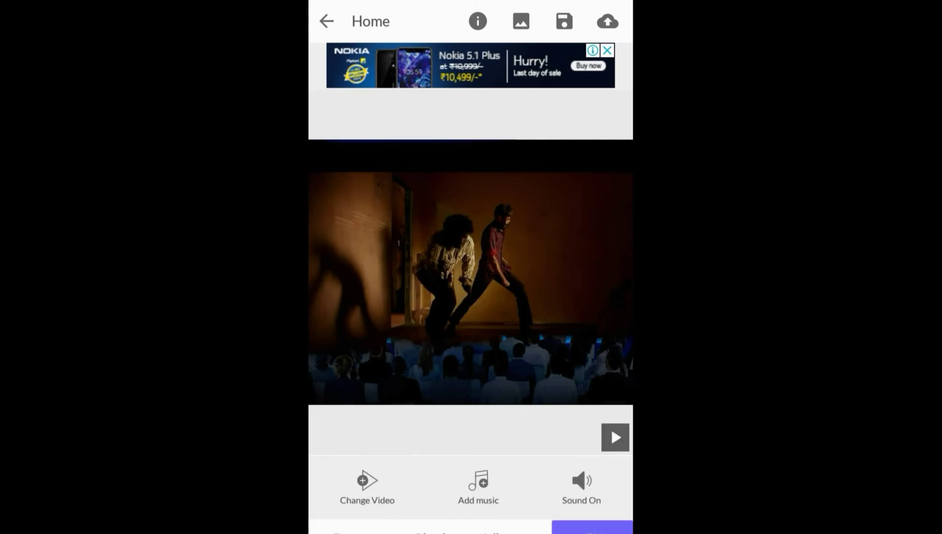
left_click(511, 528)
left_click(430, 527)
left_click(349, 528)
left_click(614, 437)
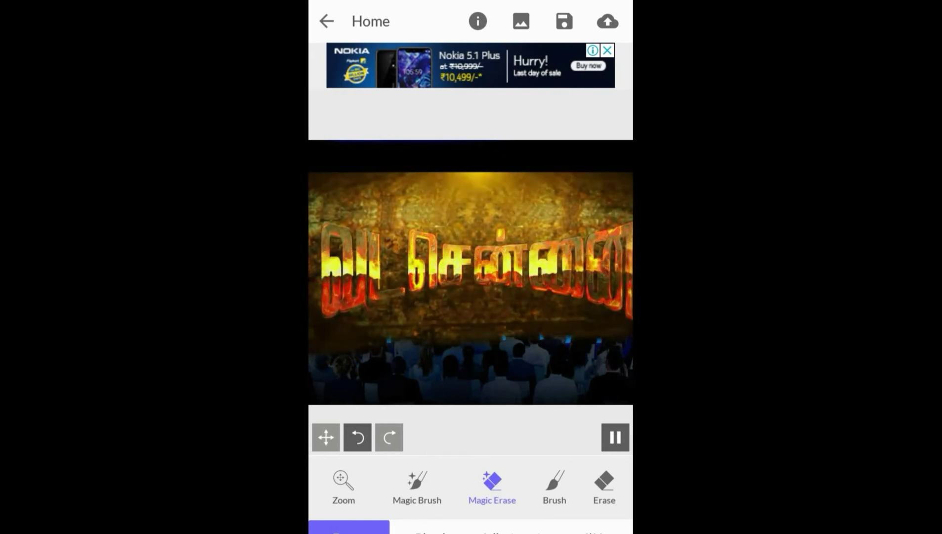
Step: Save the stage composite as a video at 719 × 585 resolution
left_click(521, 21)
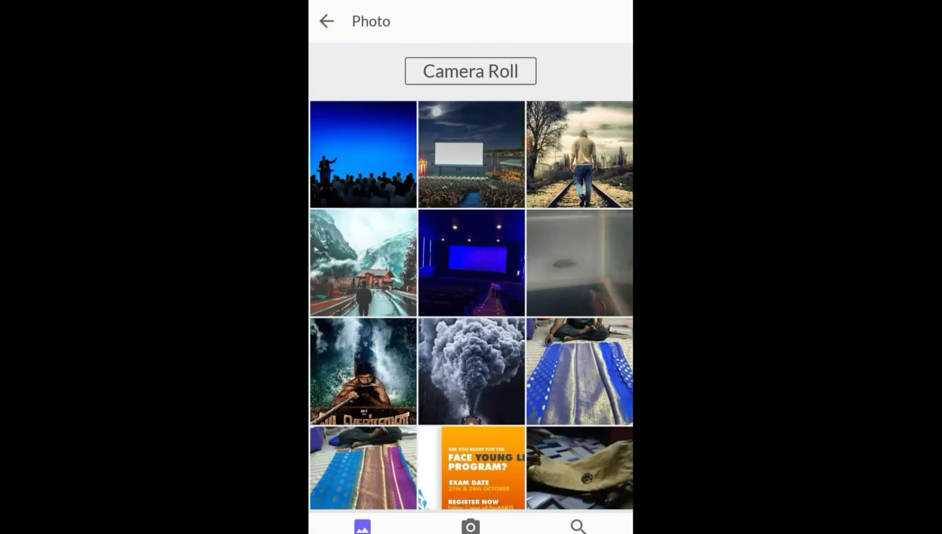
left_click(326, 21)
left_click(564, 21)
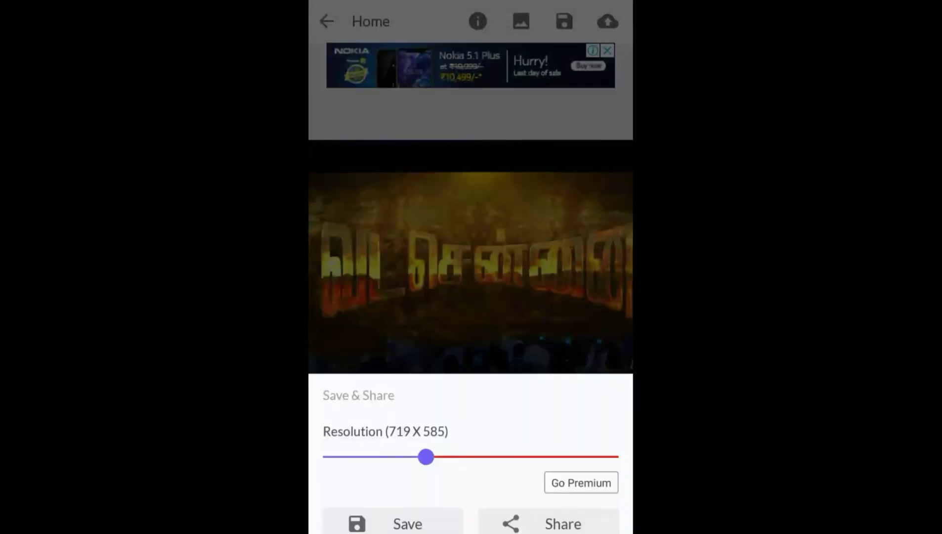
left_click(393, 523)
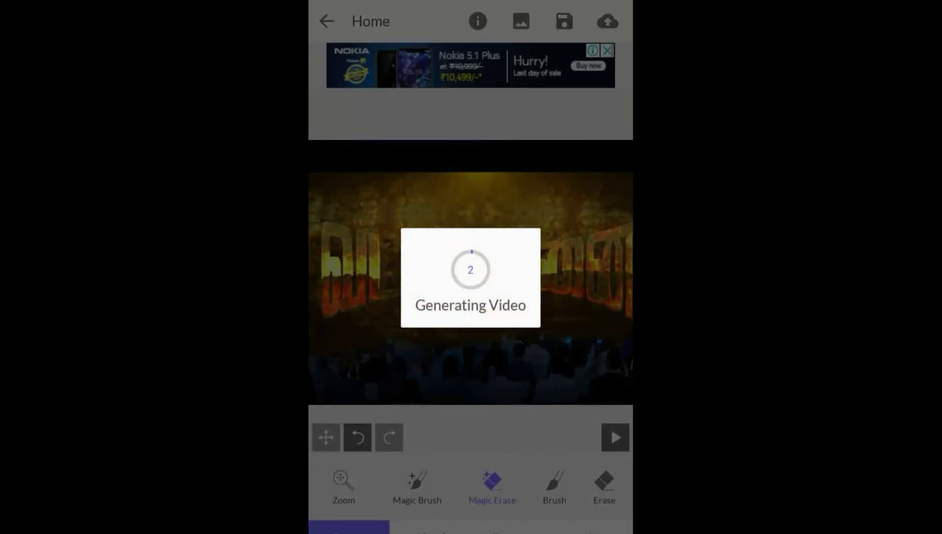